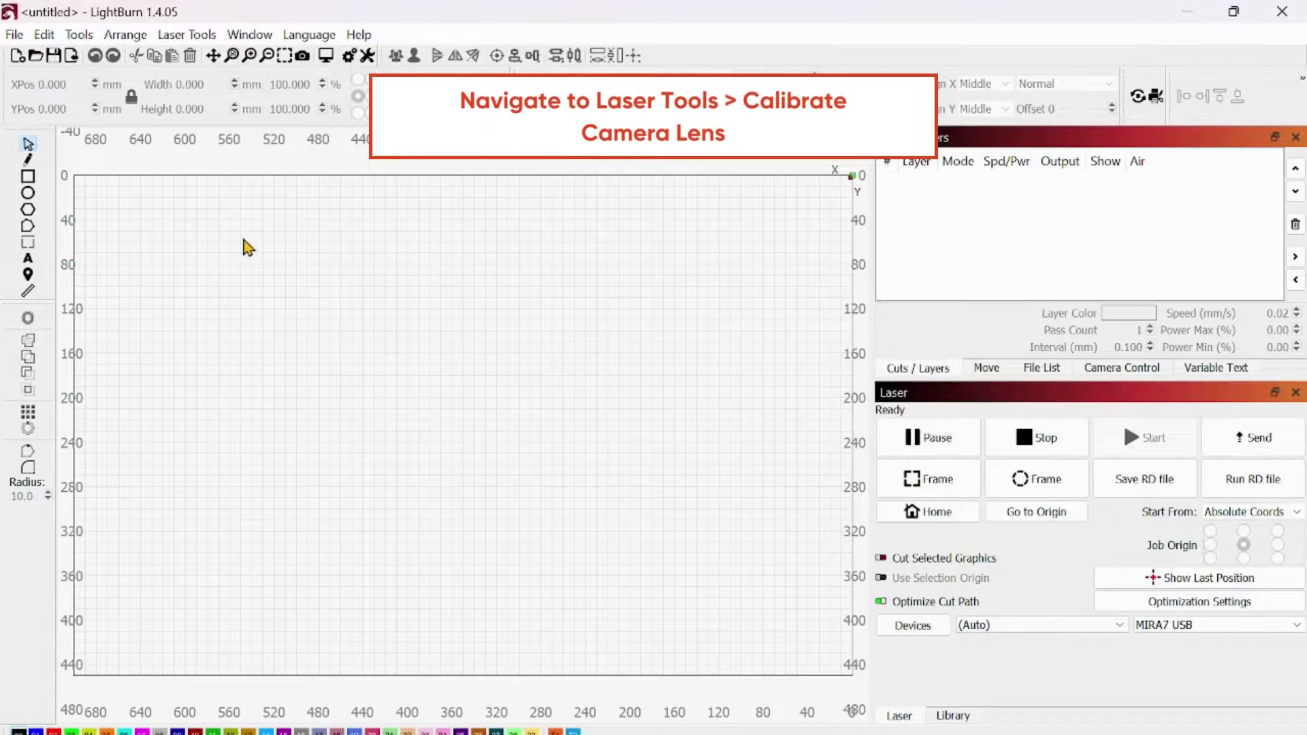
- Calibrate the LightBurn Camera lens as a Standard lens using the 5MP-90 preset
left_click(189, 35)
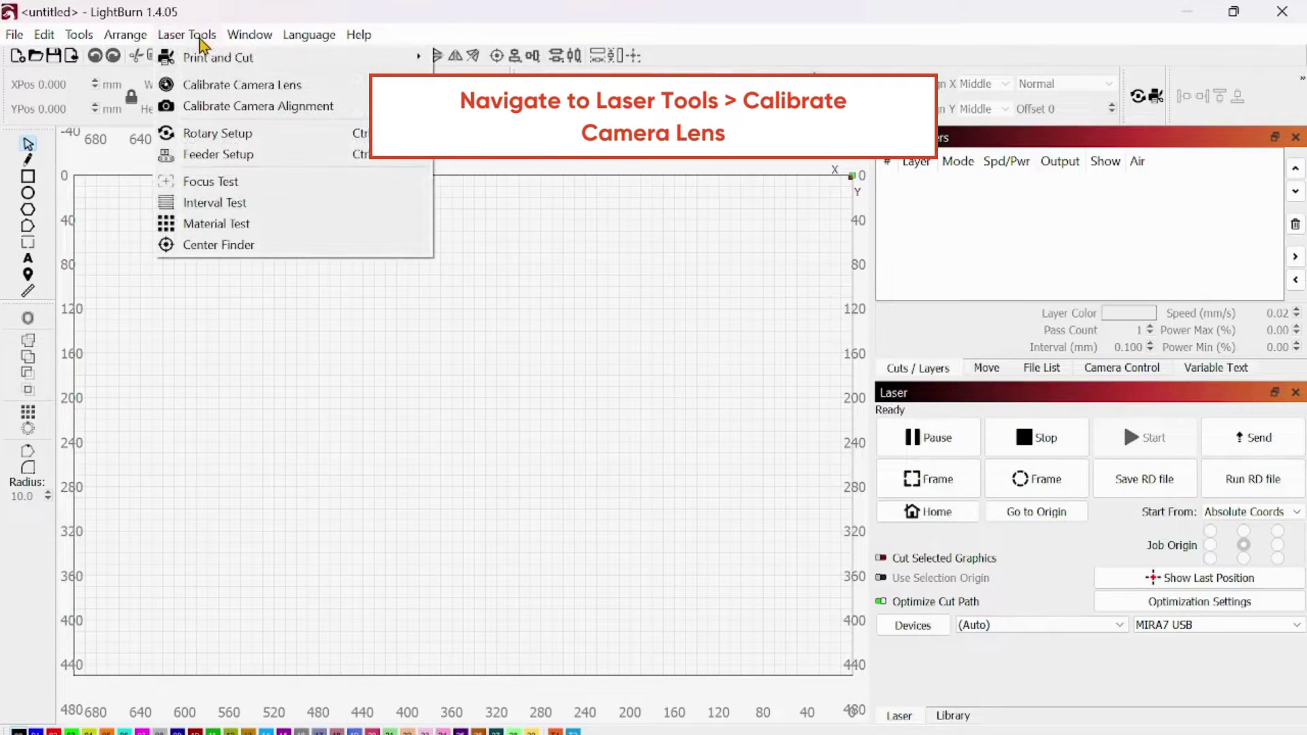
left_click(337, 88)
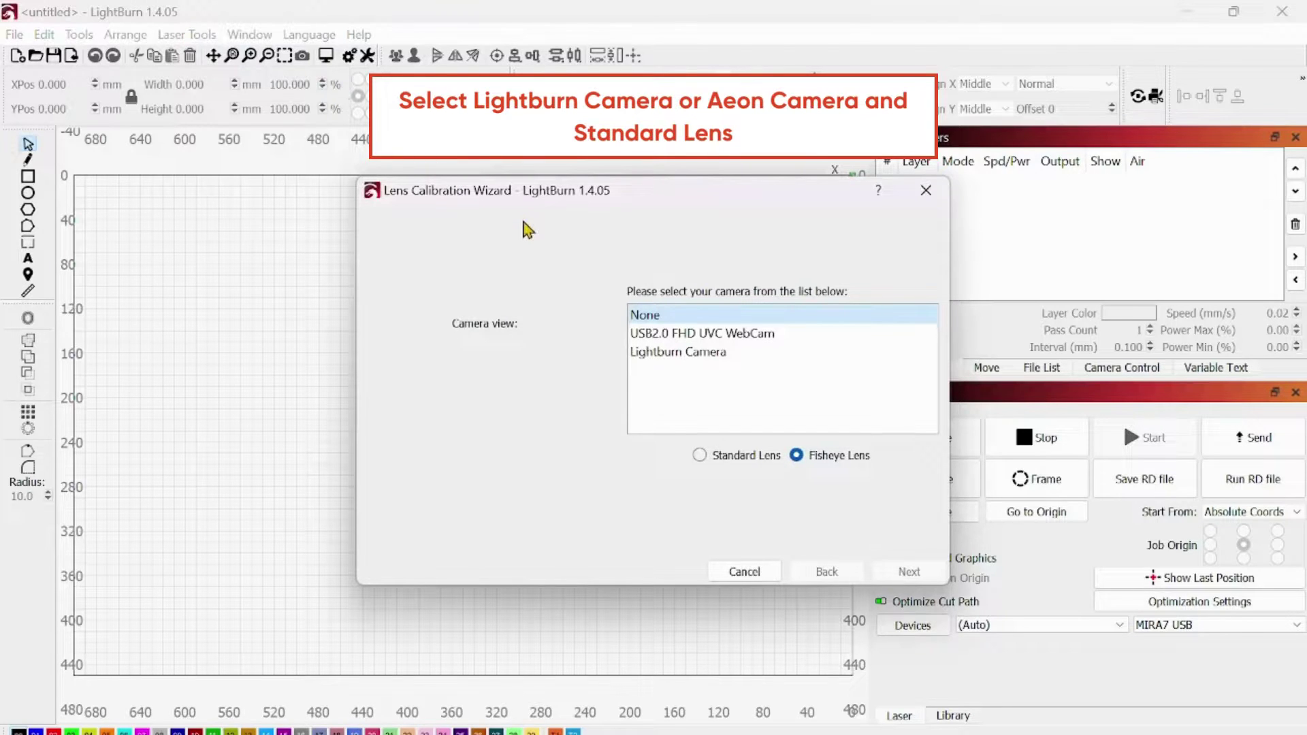
left_click(741, 352)
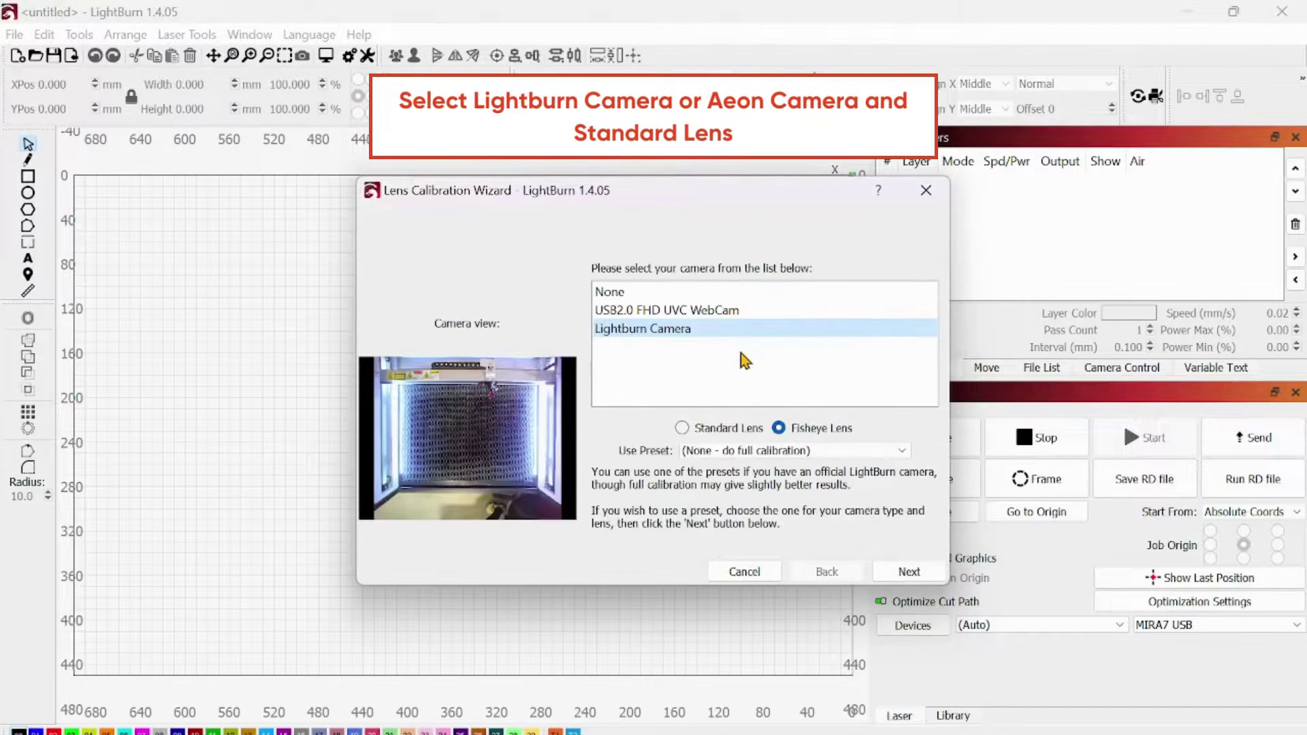
left_click(682, 429)
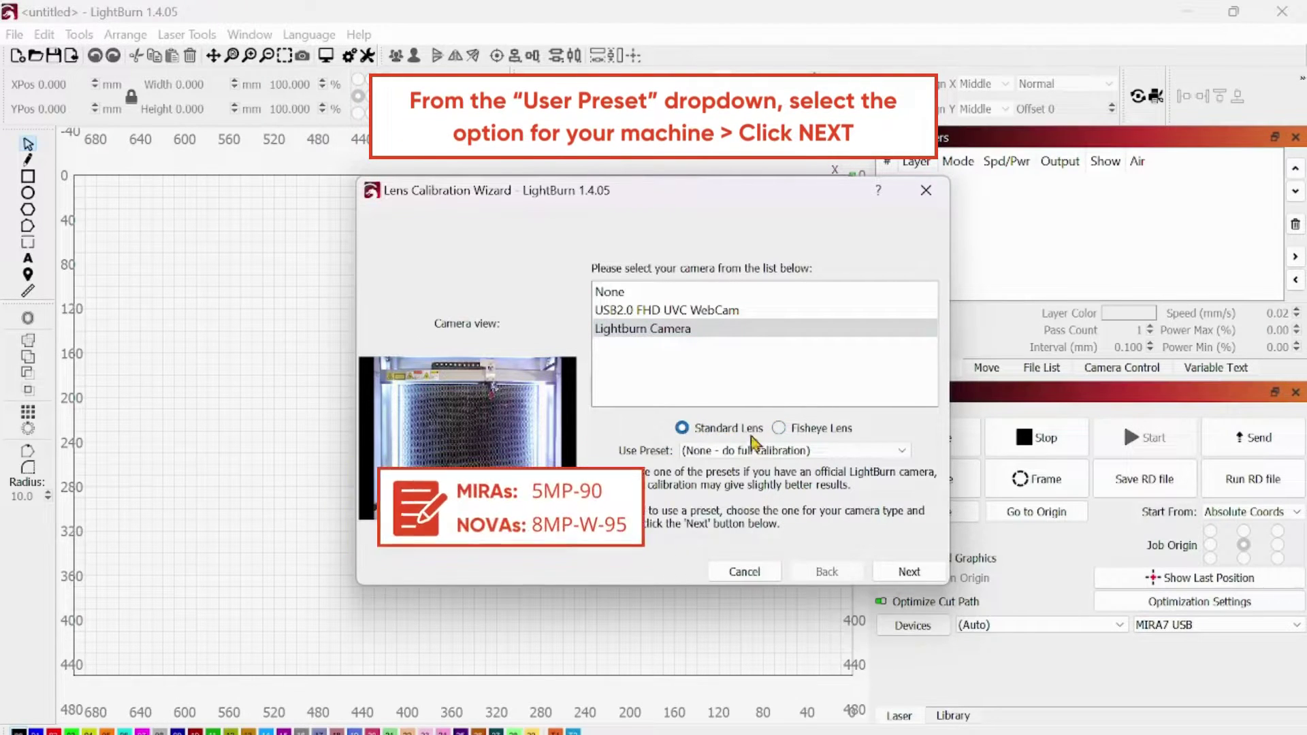
left_click(848, 455)
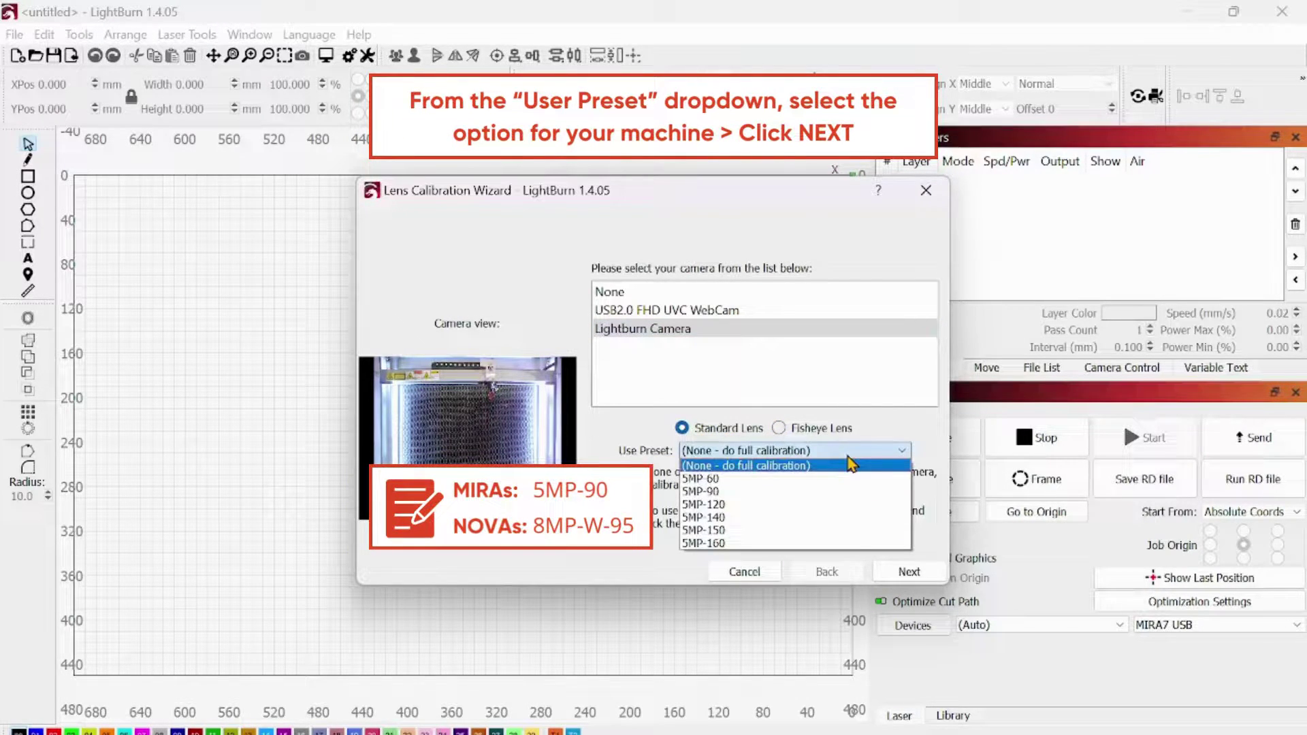
left_click(839, 490)
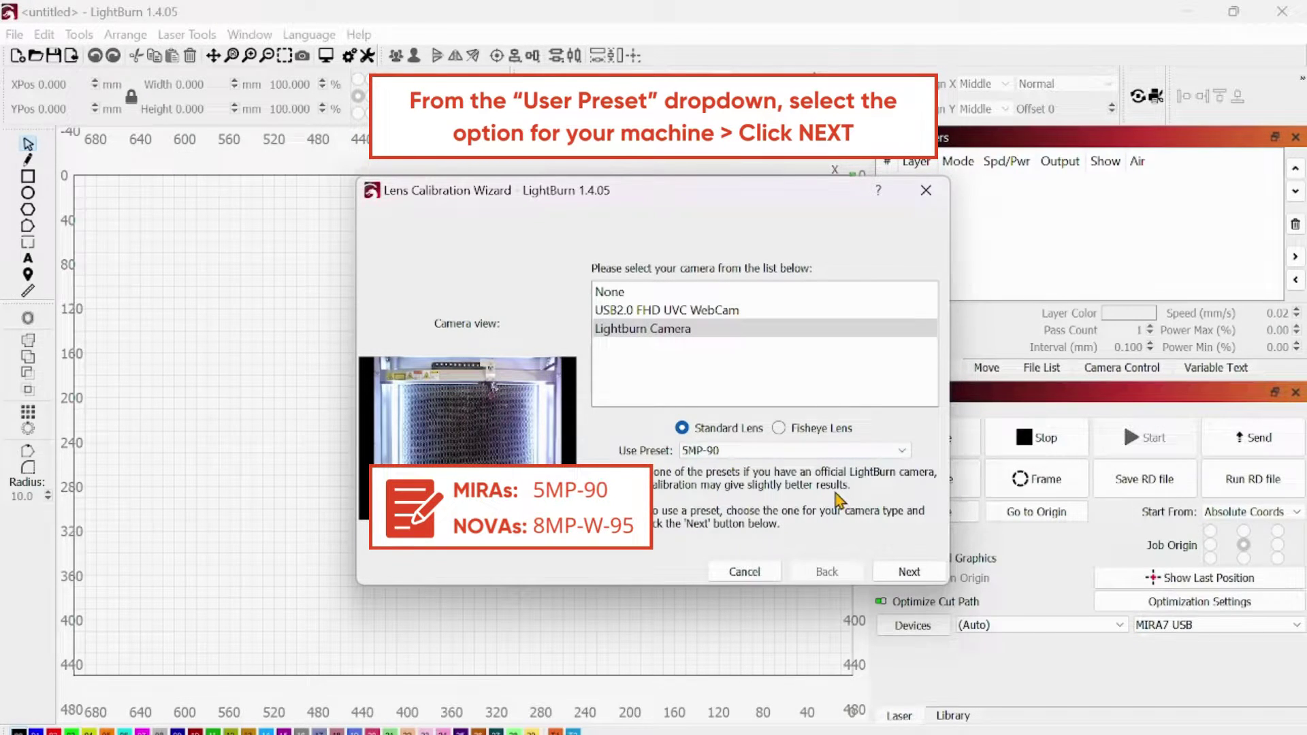
left_click(932, 580)
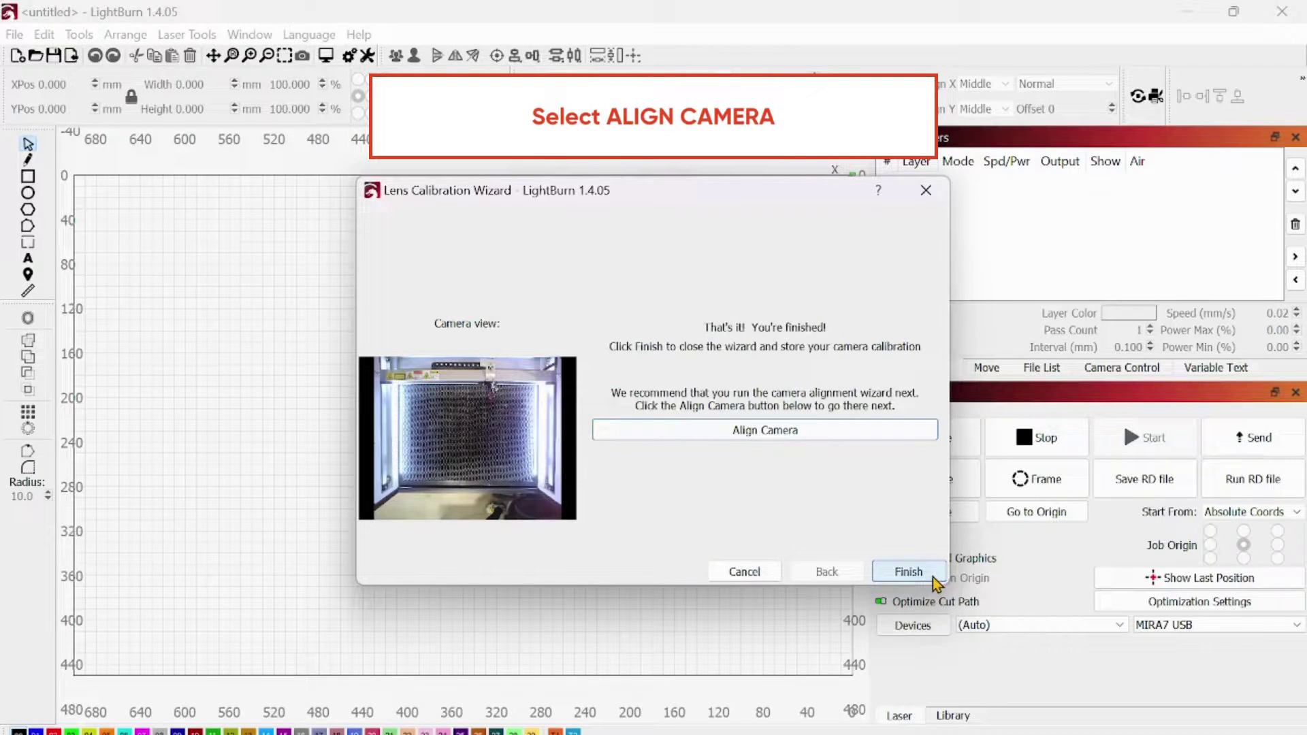
- Move from lens calibration on to the Camera Alignment Wizard
left_click(796, 434)
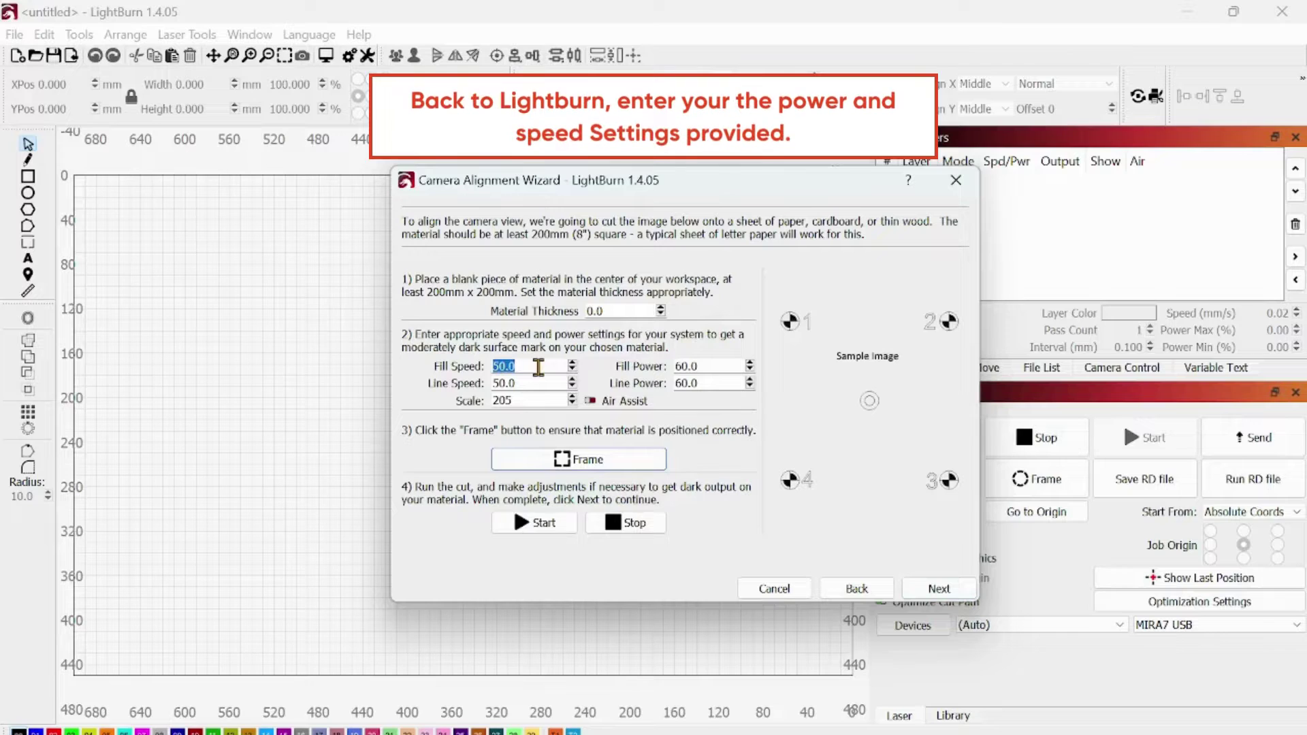
type("10")
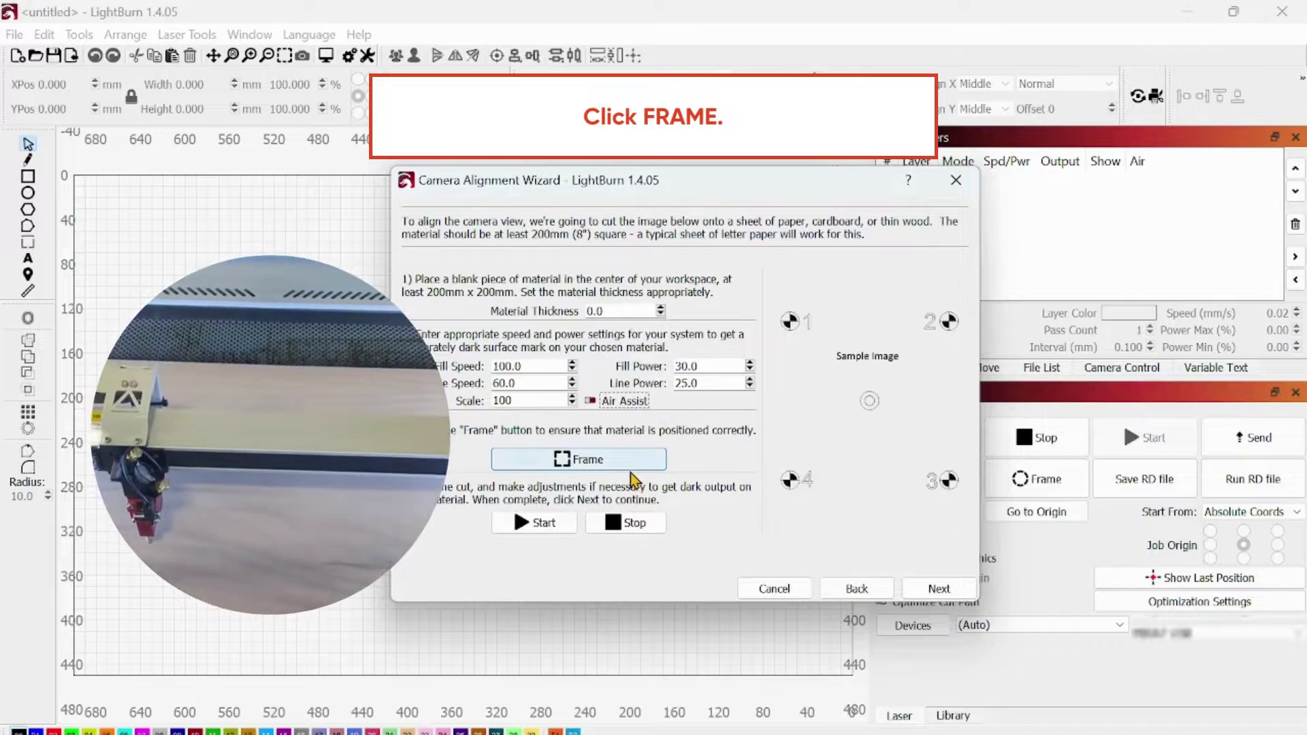
- Frame the alignment target (fill 100/30, line 60/25, scale 100) on the material
left_click(631, 473)
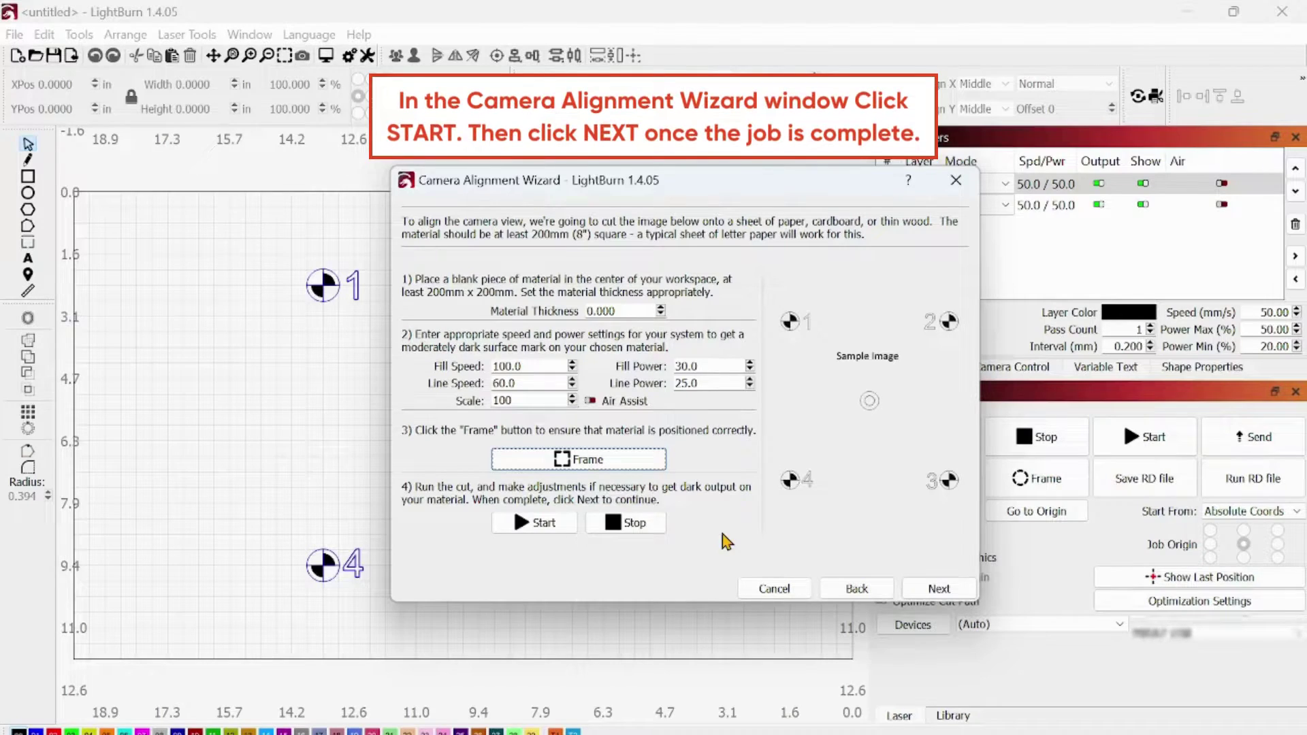
- Start engraving the four alignment targets on the material
left_click(533, 524)
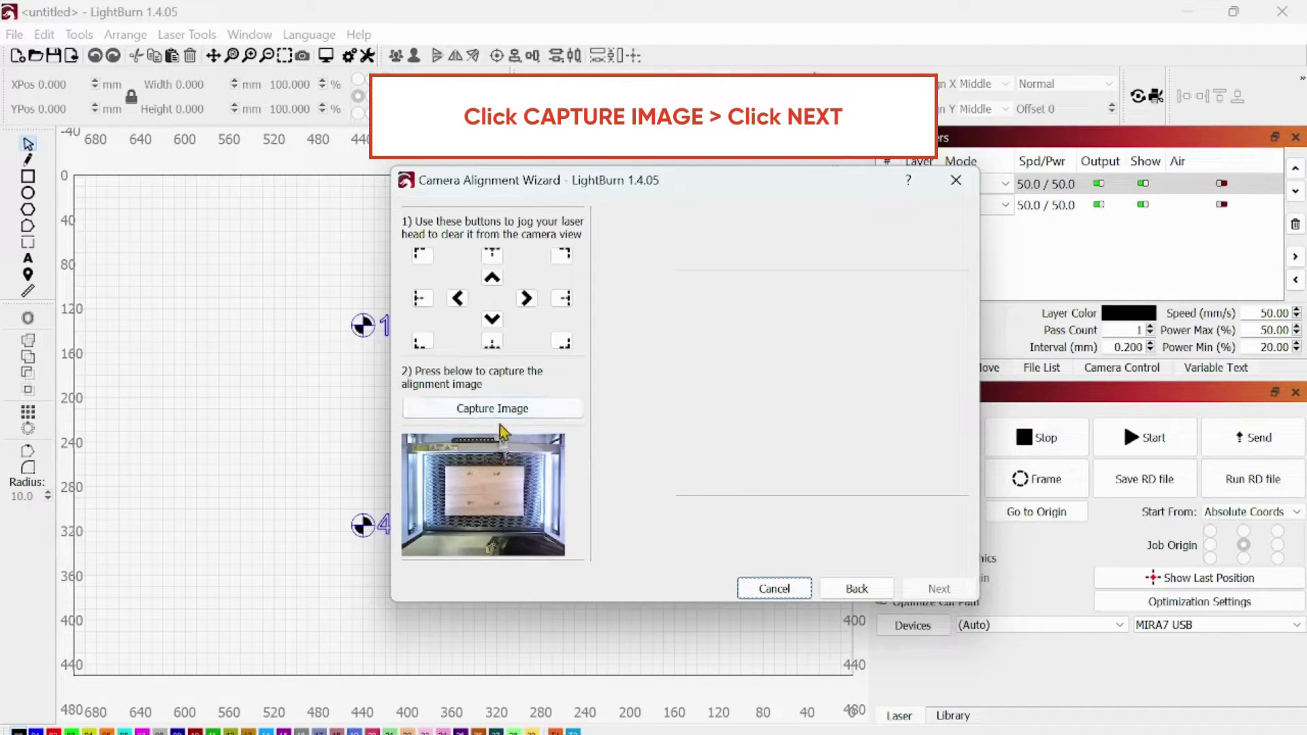
- Capture the alignment image, then zoom in and centre target 1 in the view
left_click(534, 409)
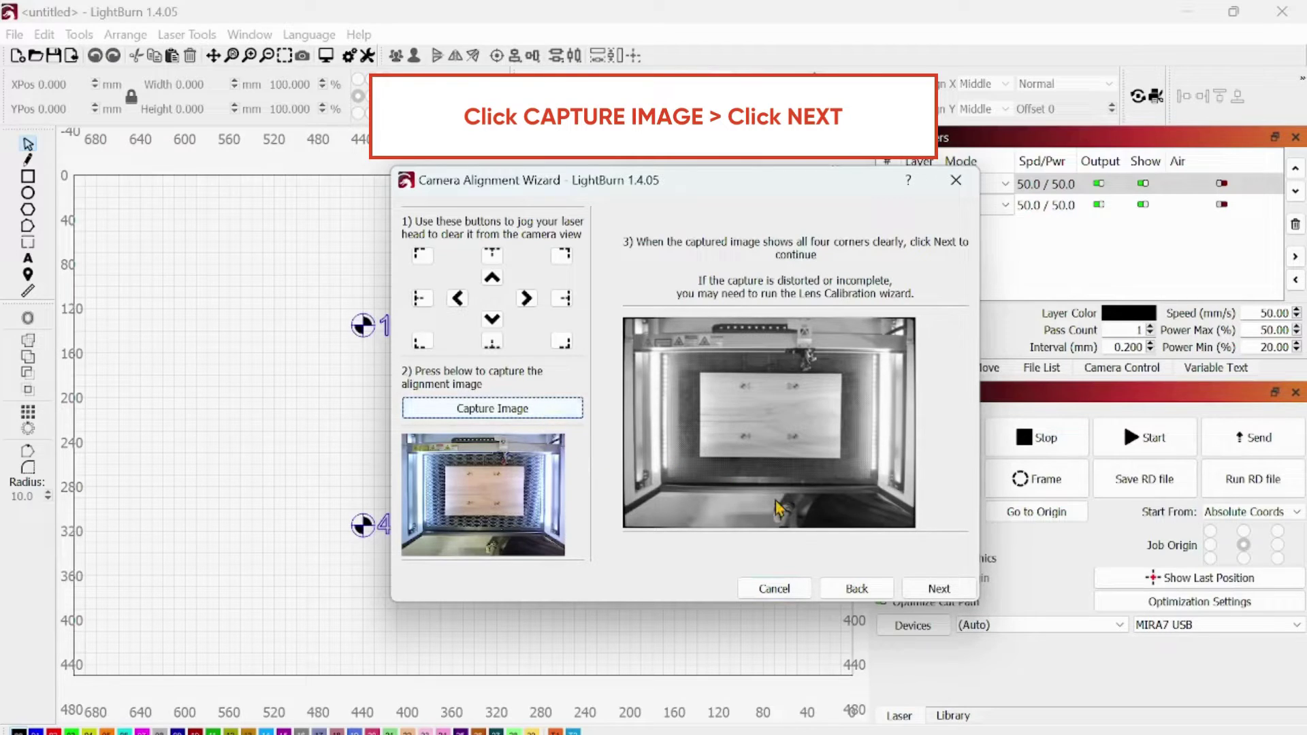
left_click(961, 591)
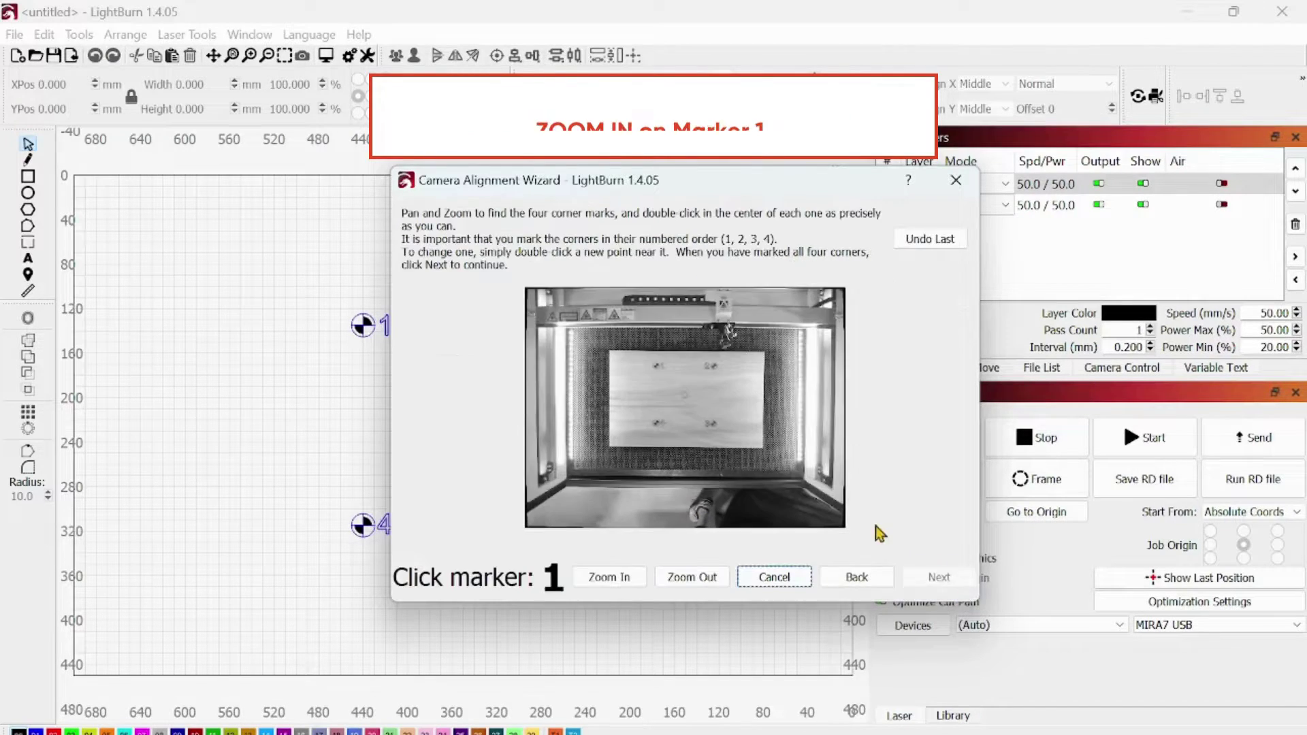
left_click(598, 578)
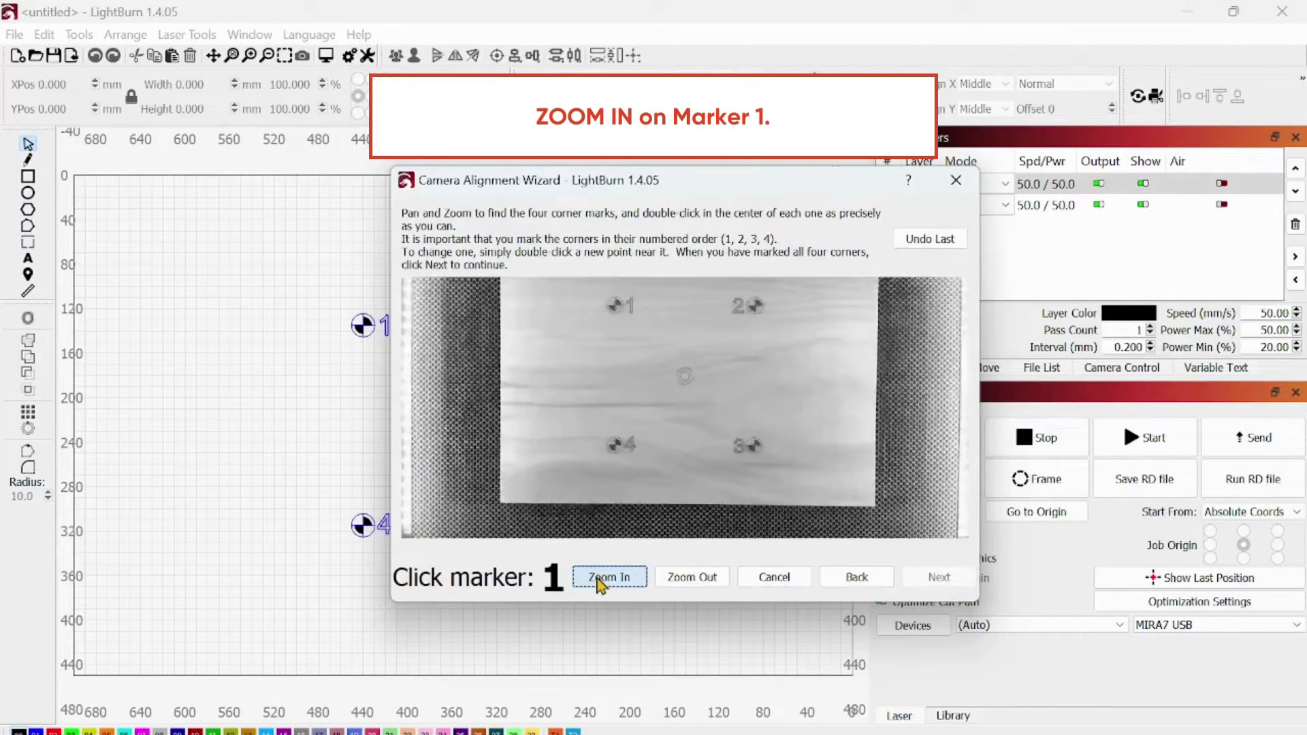
scroll(533, 426, "up", 3)
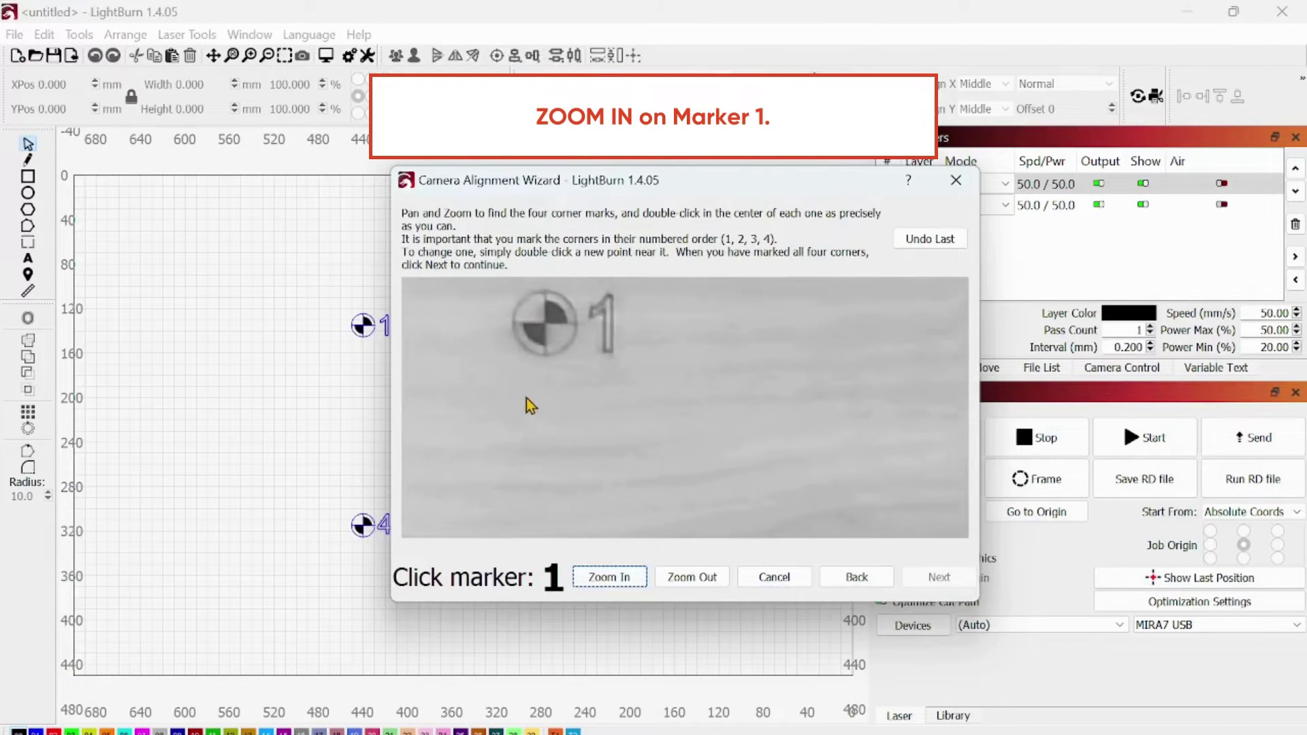
left_click(598, 578)
left_click_drag(563, 443, 670, 397)
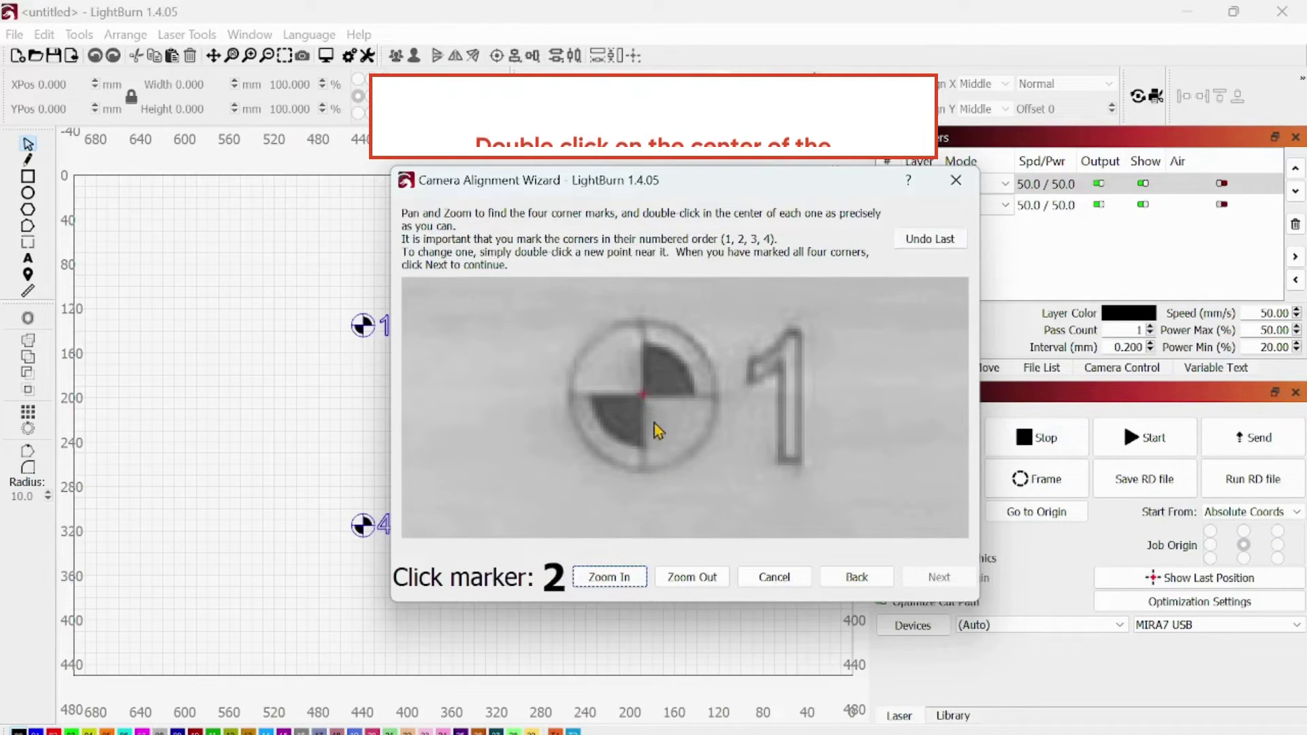
- Zoom to targets 2, 3 and 4 in turn and mark each centre
left_click(691, 576)
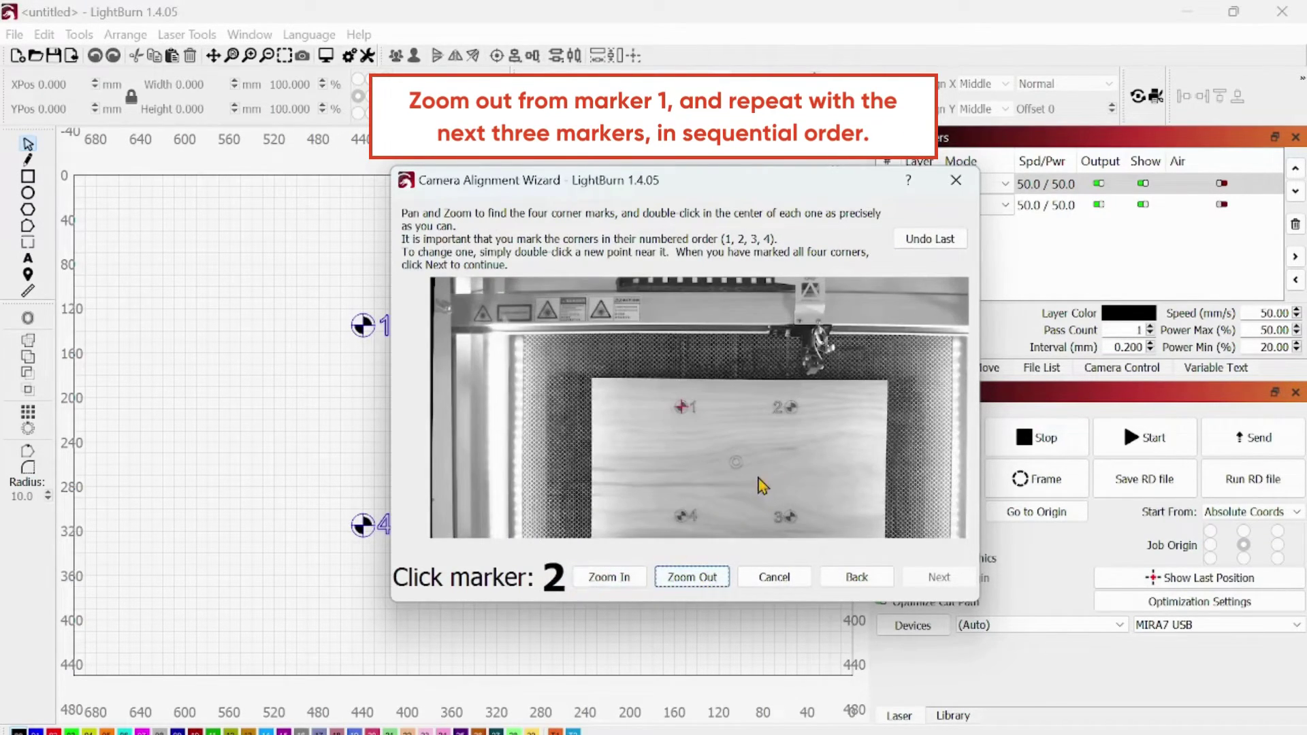
left_click(609, 578)
left_click(603, 584)
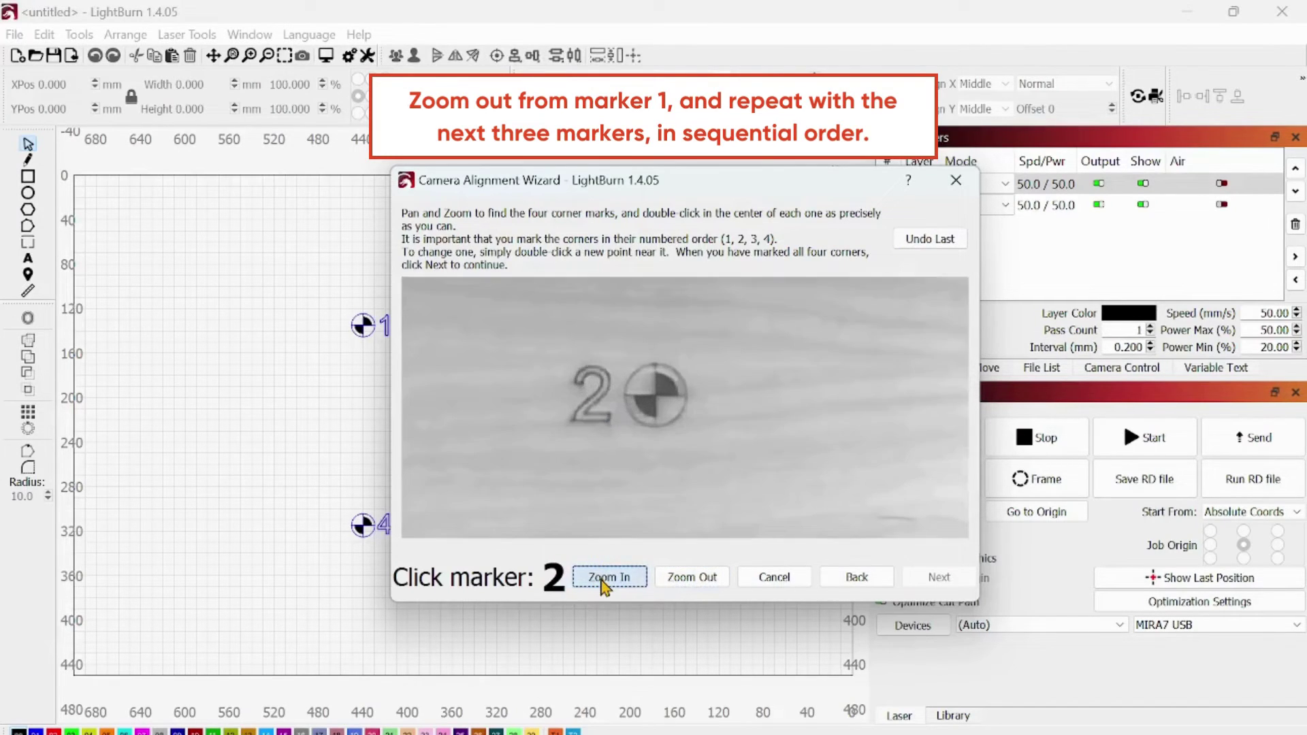
scroll(661, 443, "up", 1)
scroll(703, 395, "up", 1)
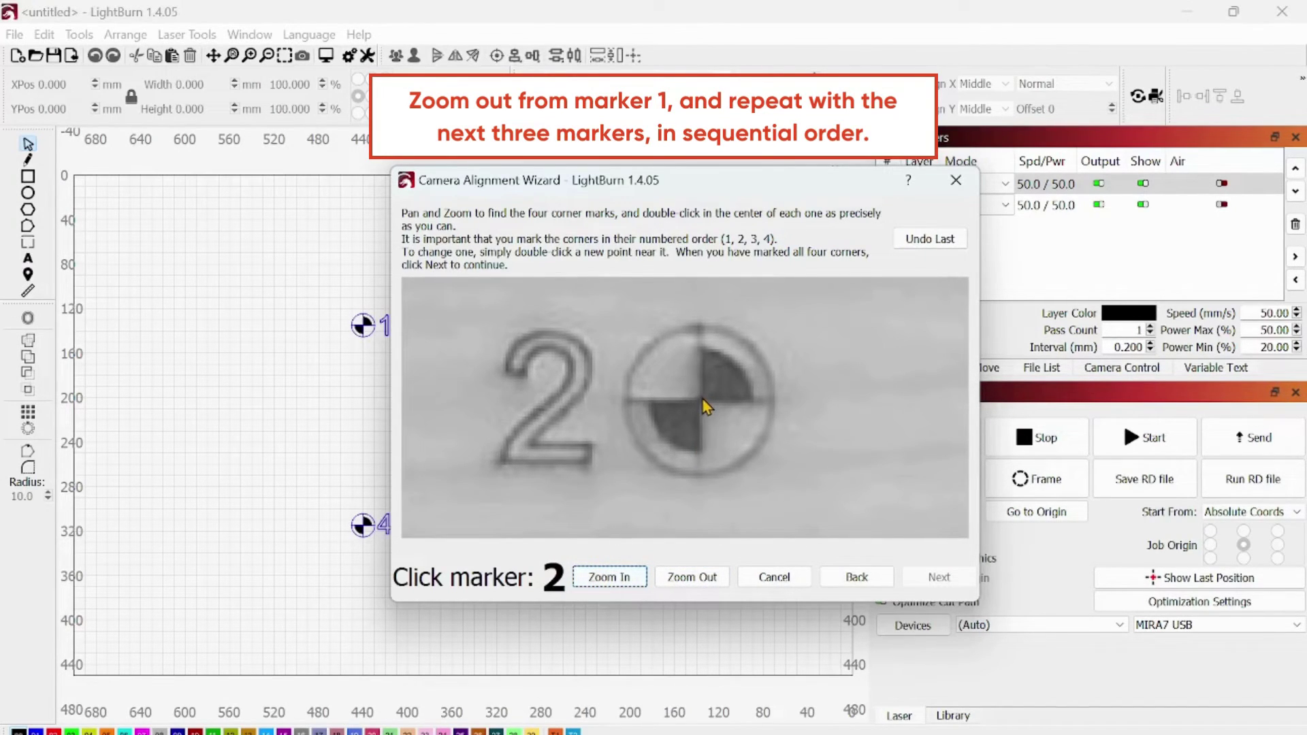
double_click(702, 409)
left_click(686, 578)
left_click_drag(694, 528, 681, 440)
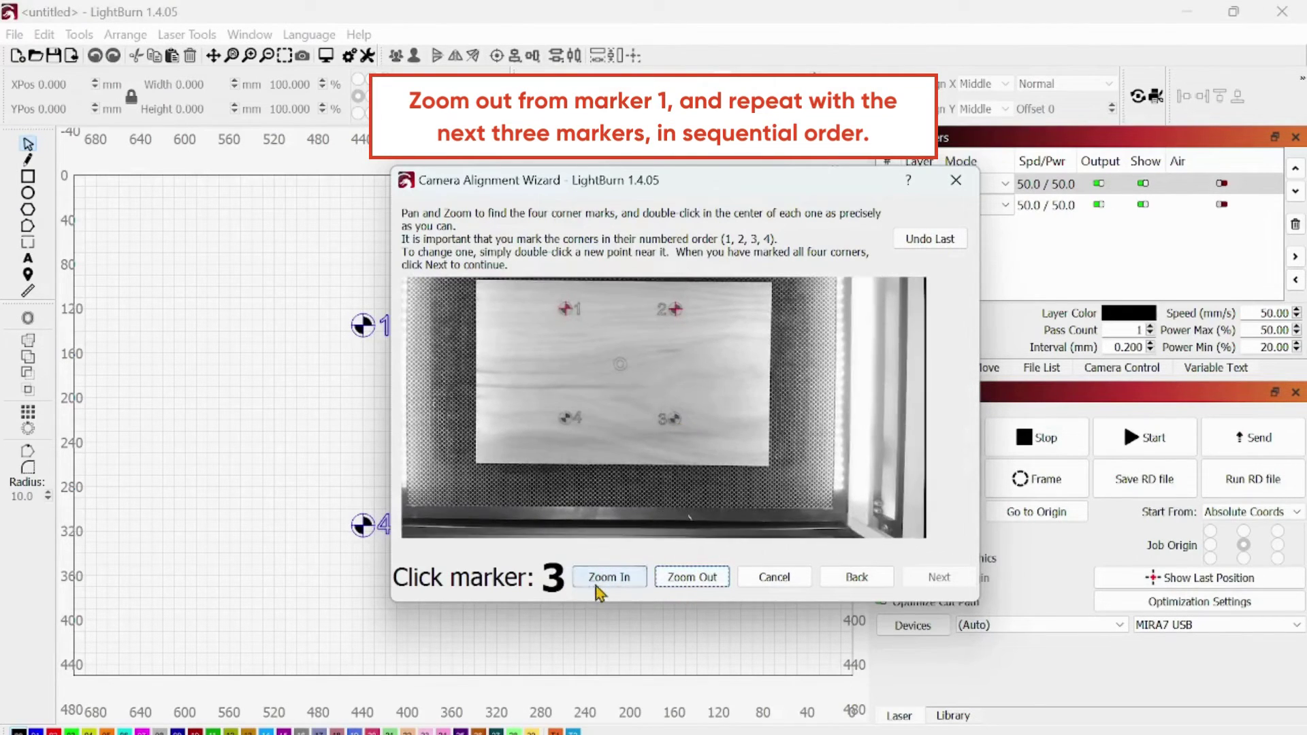
left_click(596, 585)
scroll(680, 394, "up", 2)
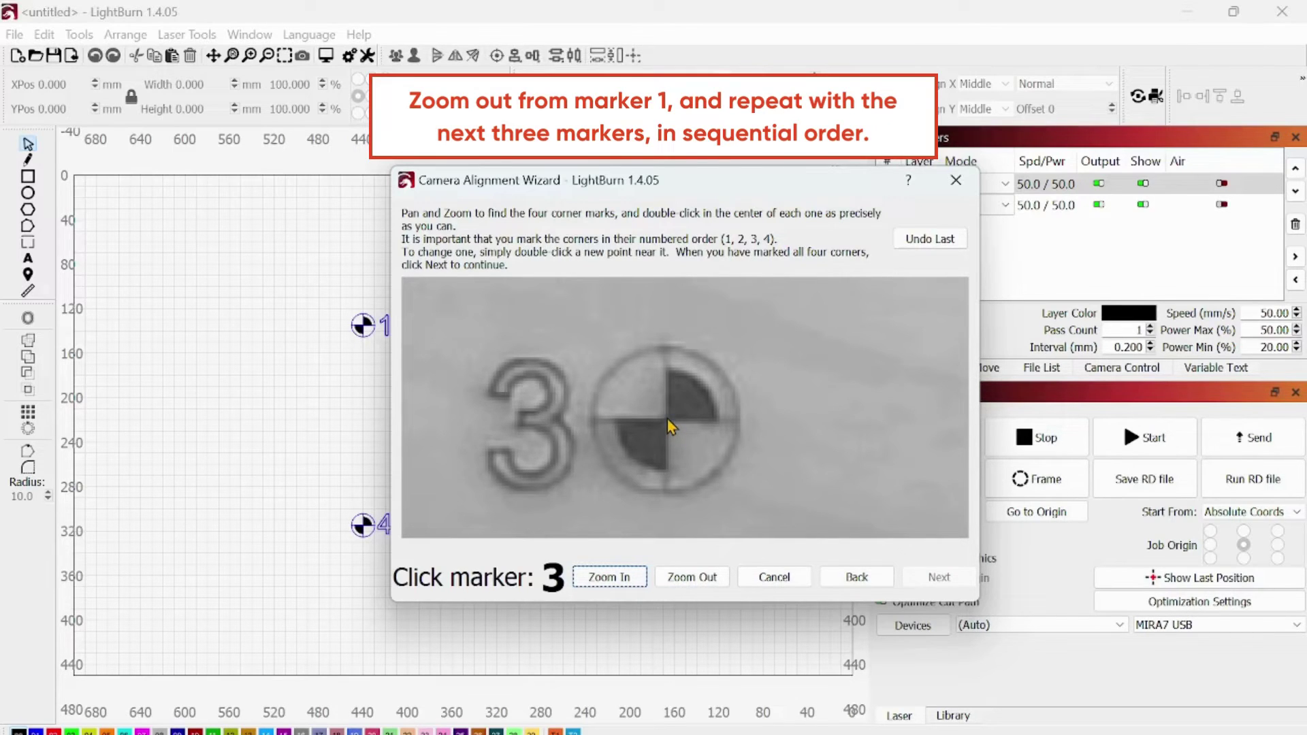
double_click(666, 420)
left_click(691, 576)
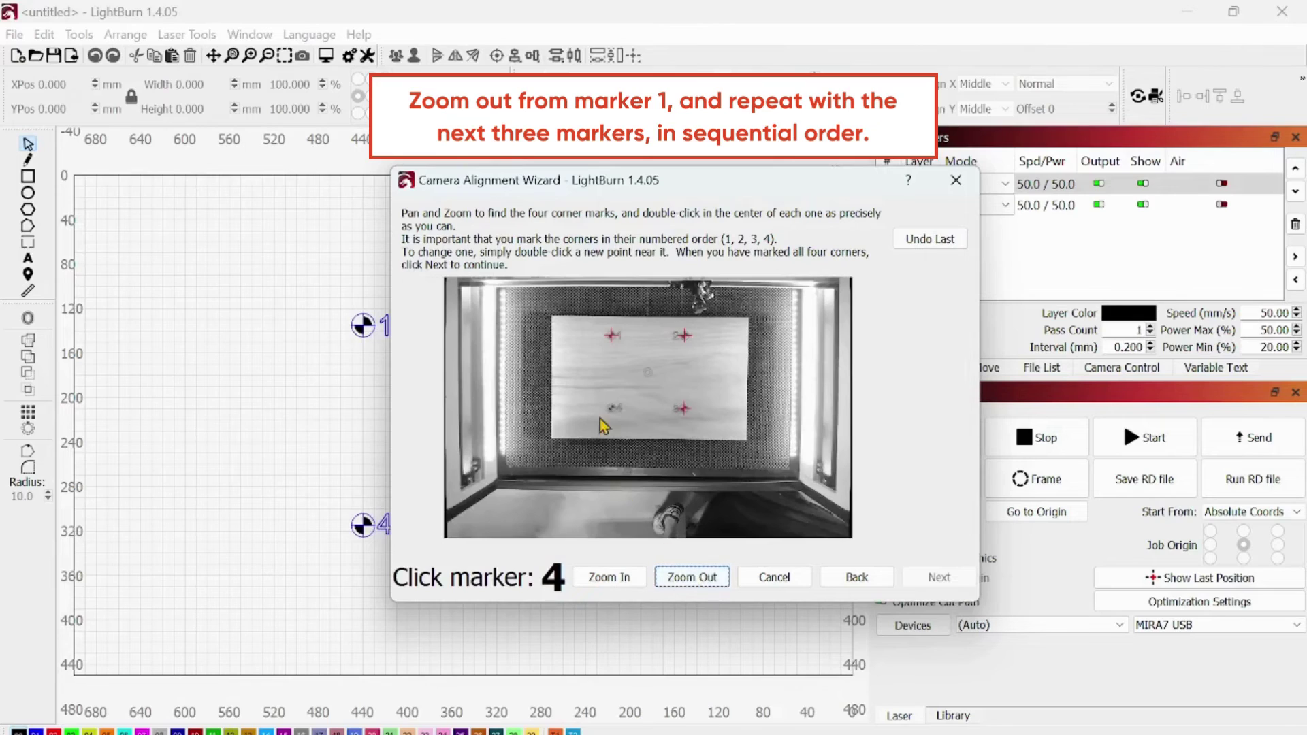
left_click(608, 576)
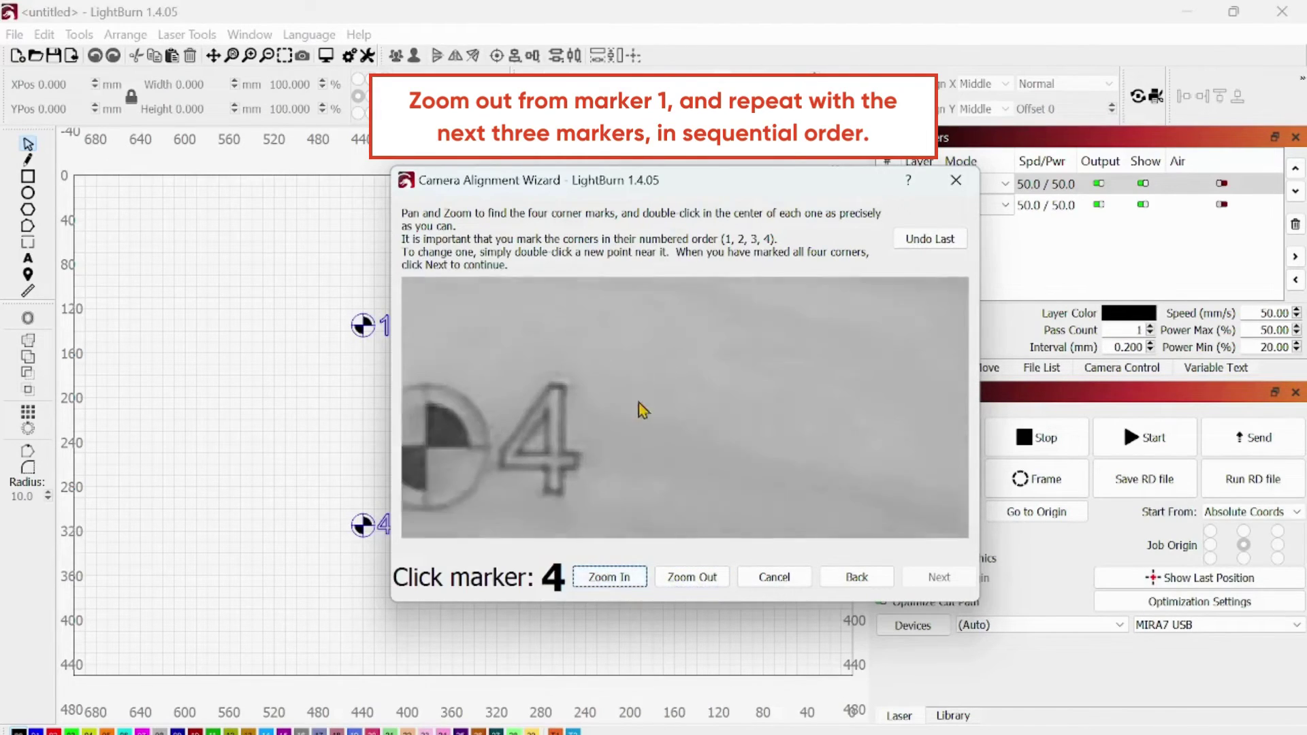
left_click(610, 575)
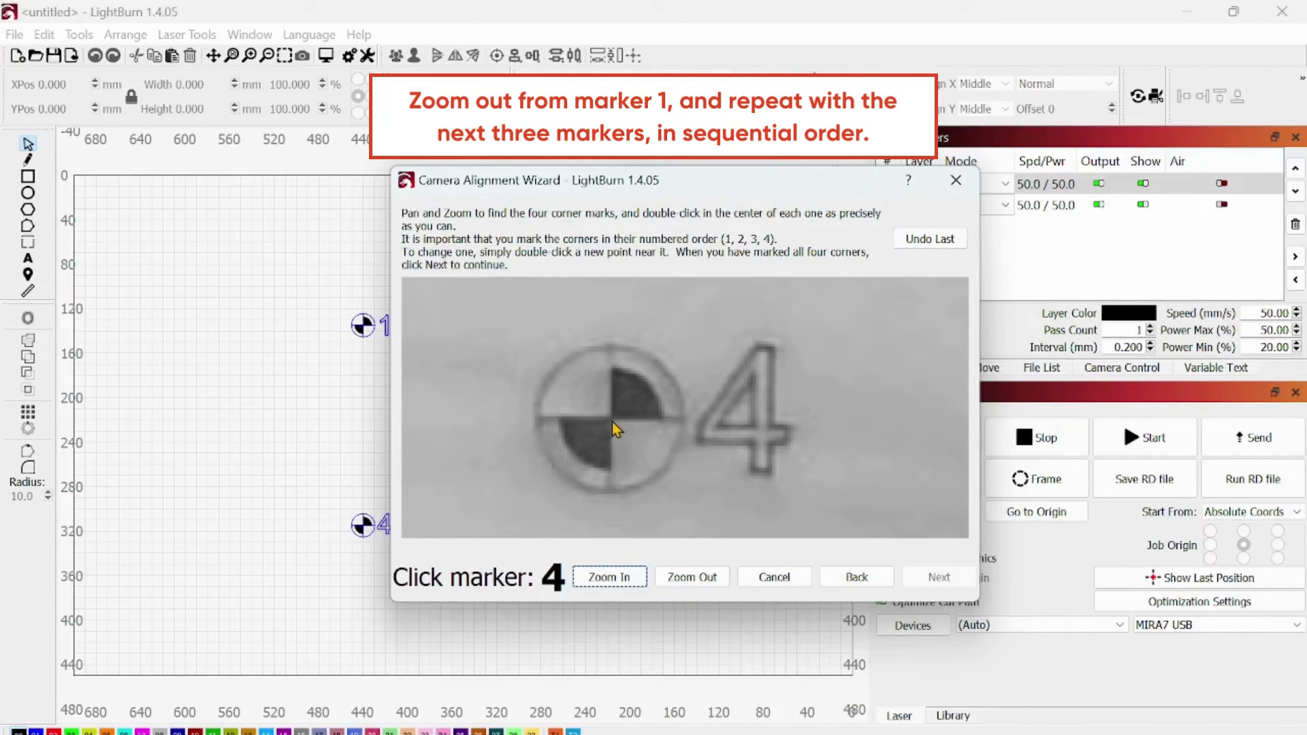
double_click(612, 423)
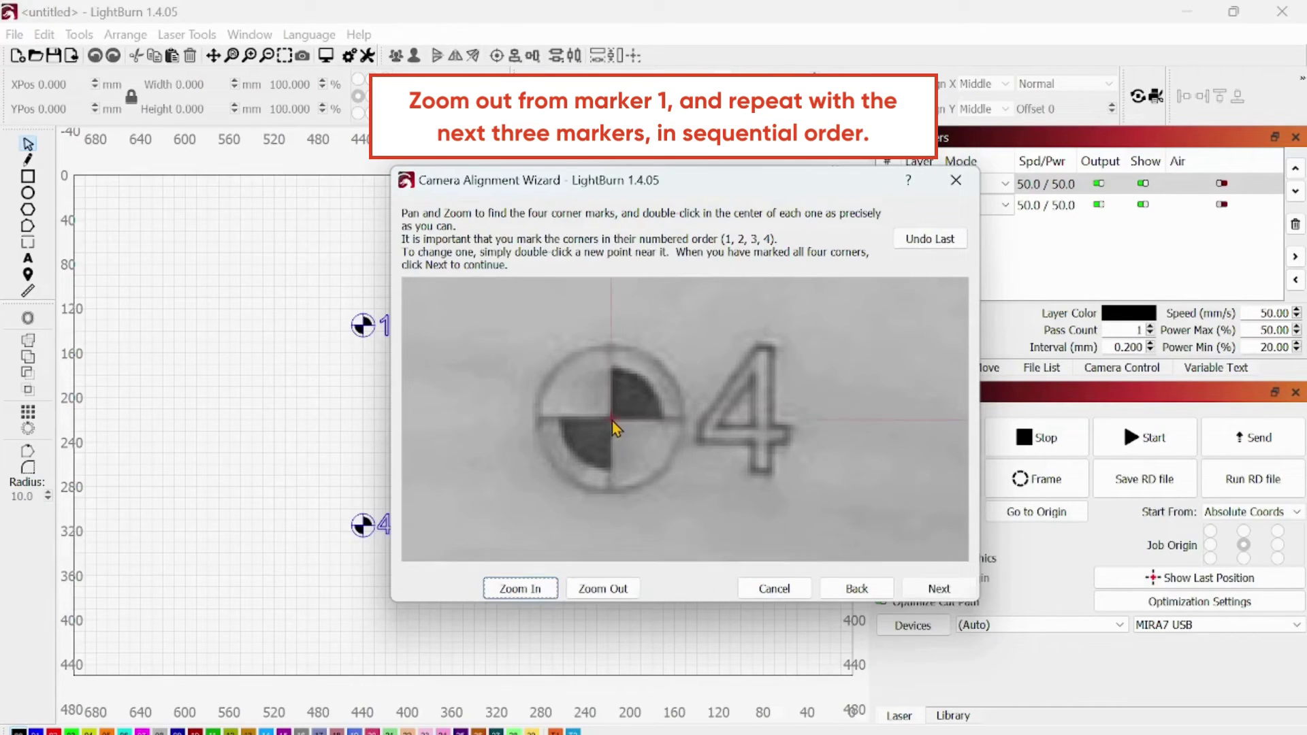
- Review all four marks zoomed out and advance to the wizard's final page
left_click(616, 591)
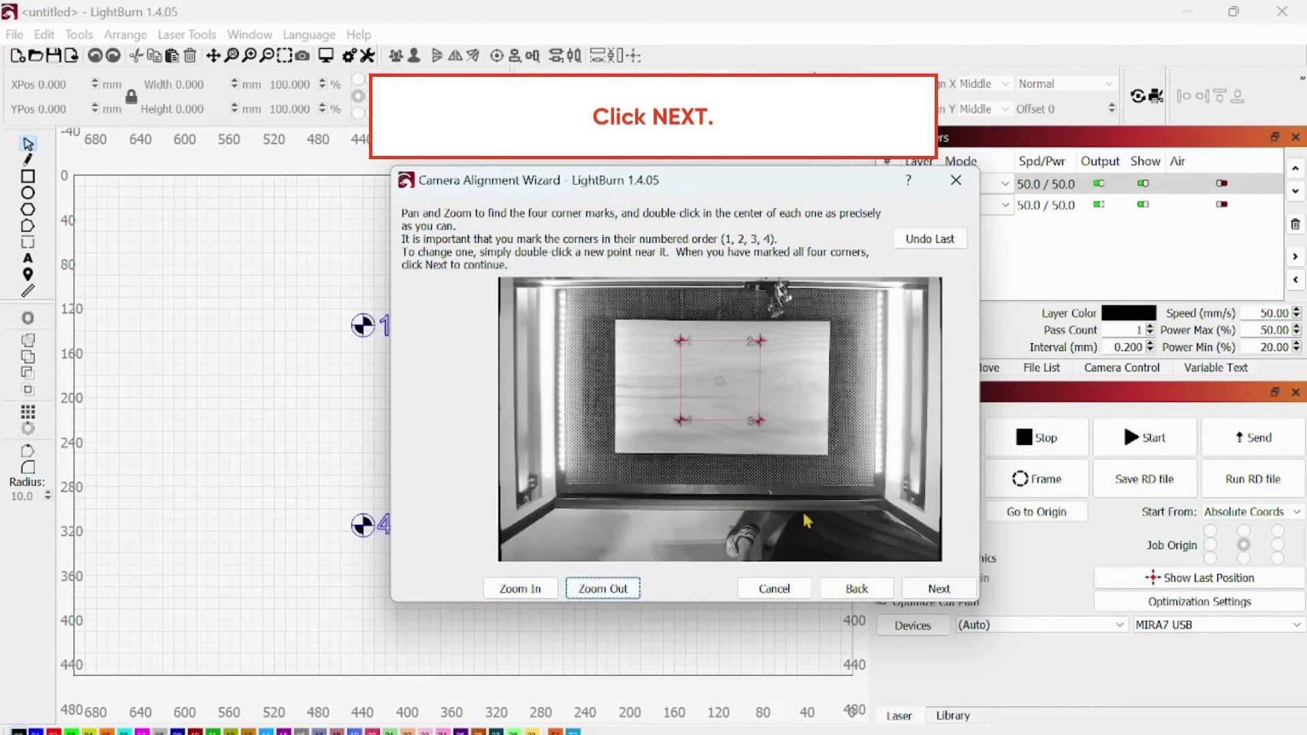
left_click(961, 592)
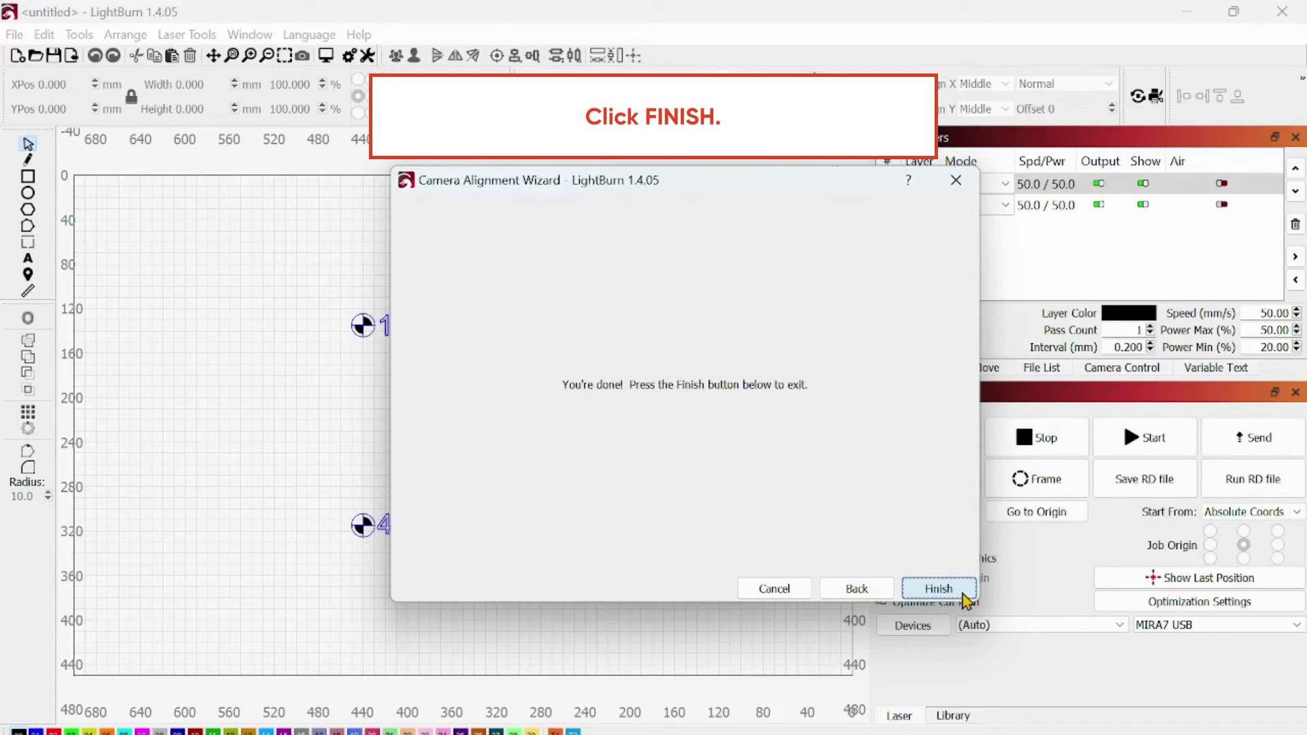